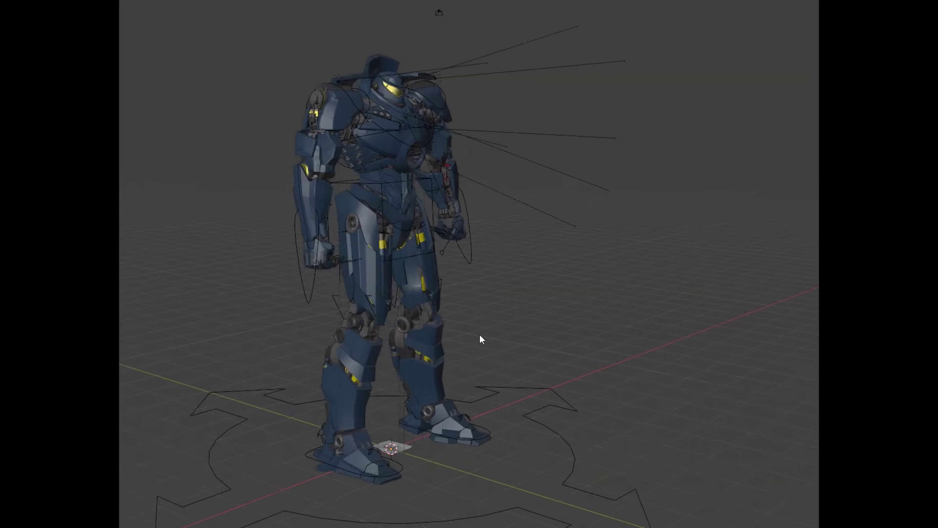
- Link the Map Range Result to the Ambient Occlusion node's Distance input for edge wear
middle_drag(474, 349, 599, 361)
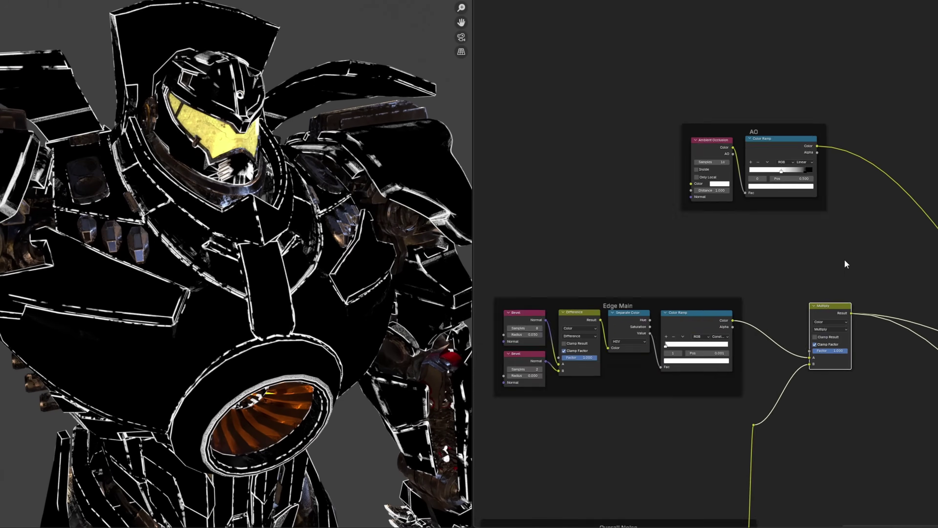
drag(526, 320, 603, 324)
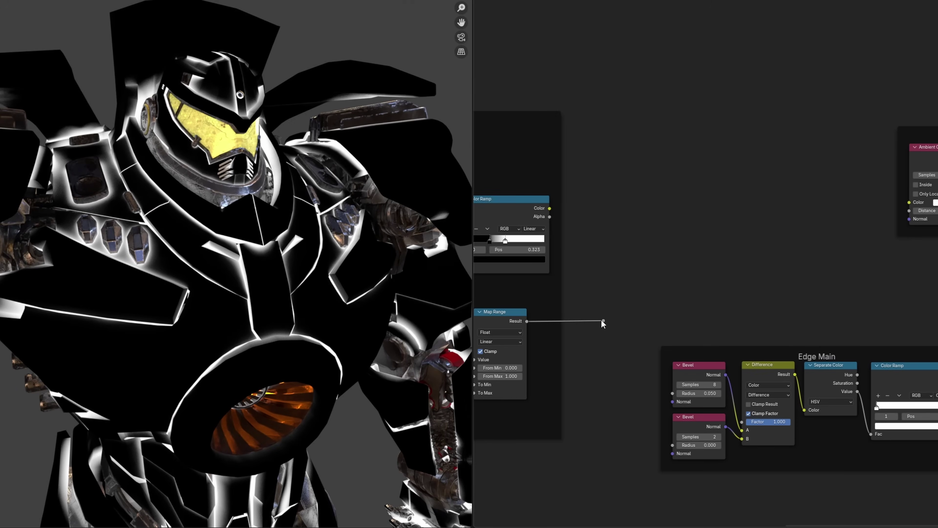
drag(911, 207, 909, 210)
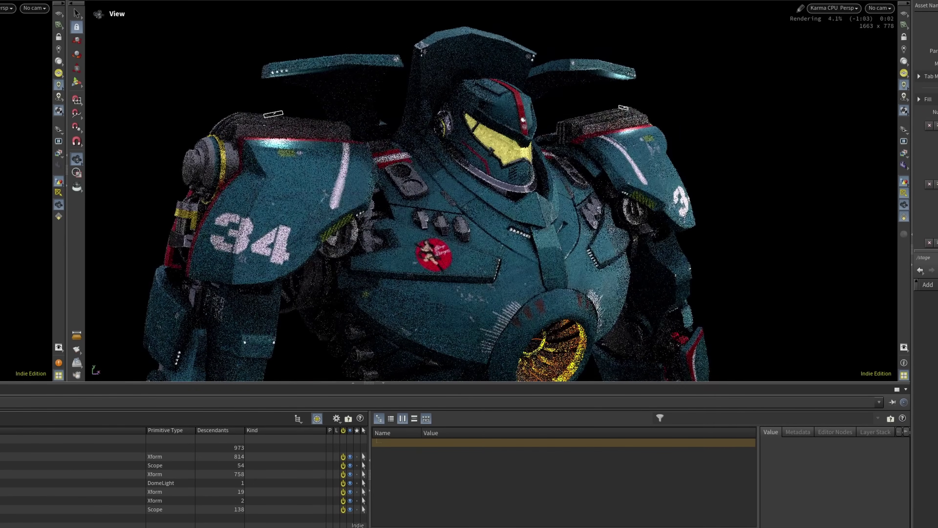
- Tumble the Karma render, then browse the MaterialX network around kma_roundededge1
drag(517, 256, 566, 256)
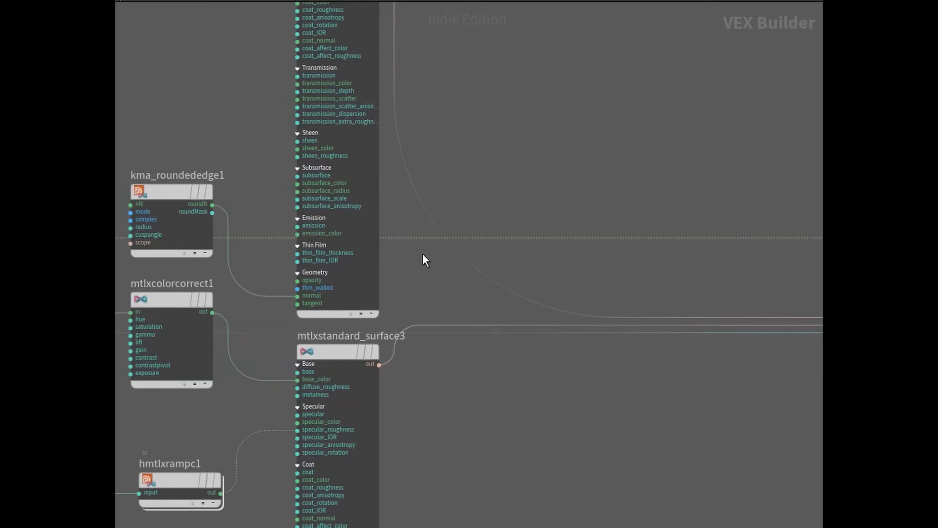
middle_drag(197, 146, 398, 186)
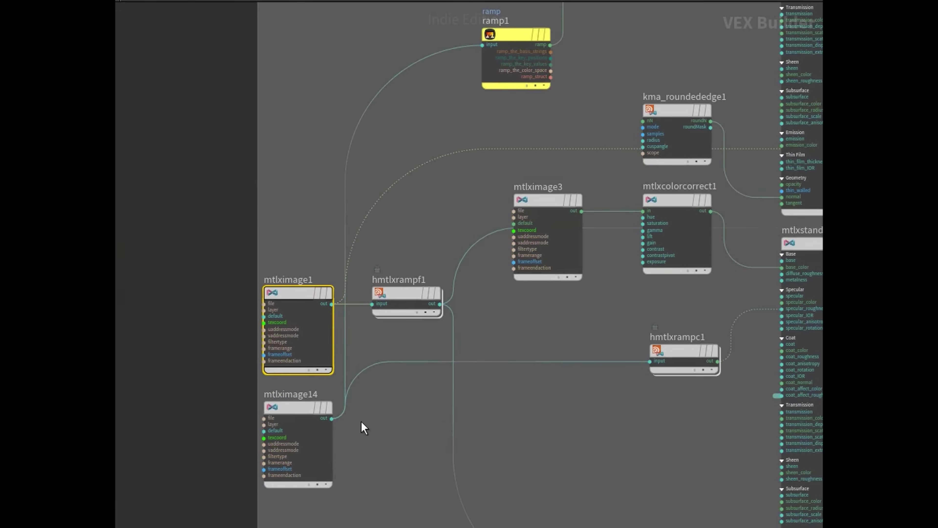
scroll(389, 335, down, 5)
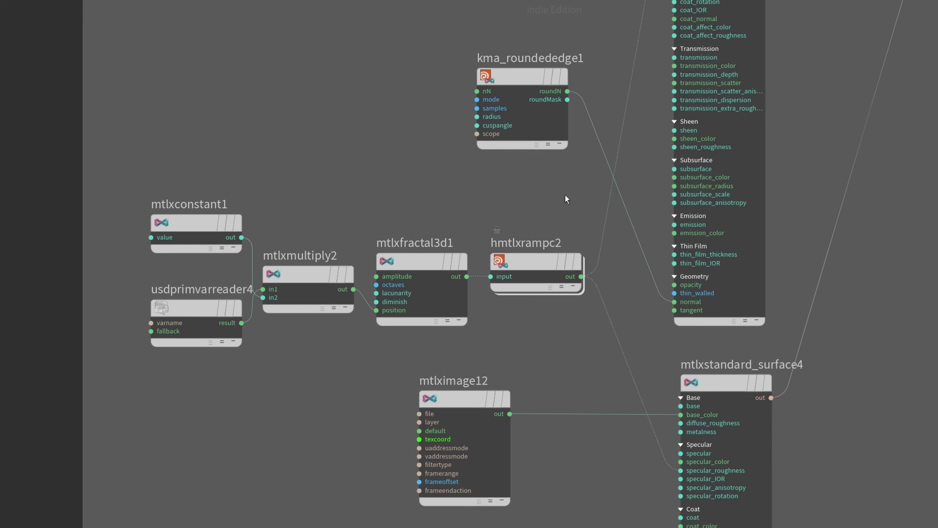
middle_drag(567, 199, 490, 293)
scroll(522, 174, up, 2)
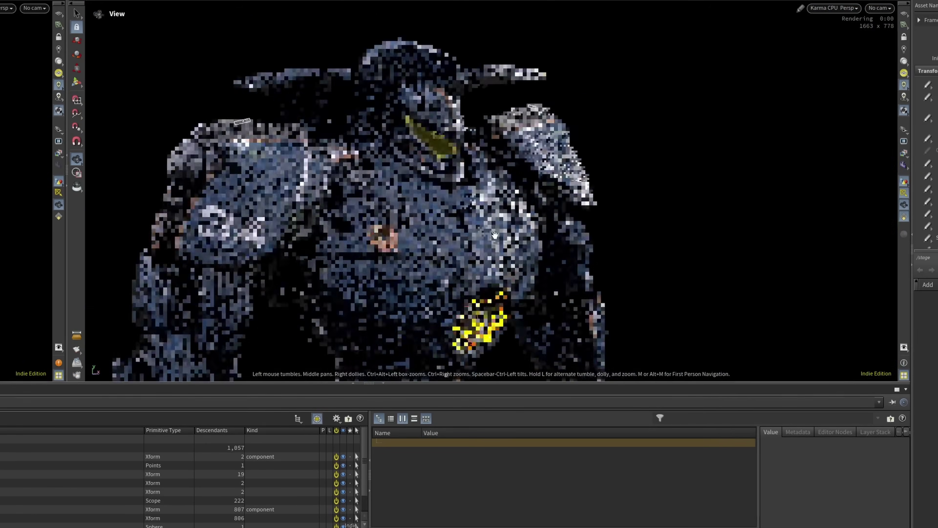
- Dolly the Karma view in on the robot's head, then orbit to its shoulder armour
scroll(568, 157, up, 5)
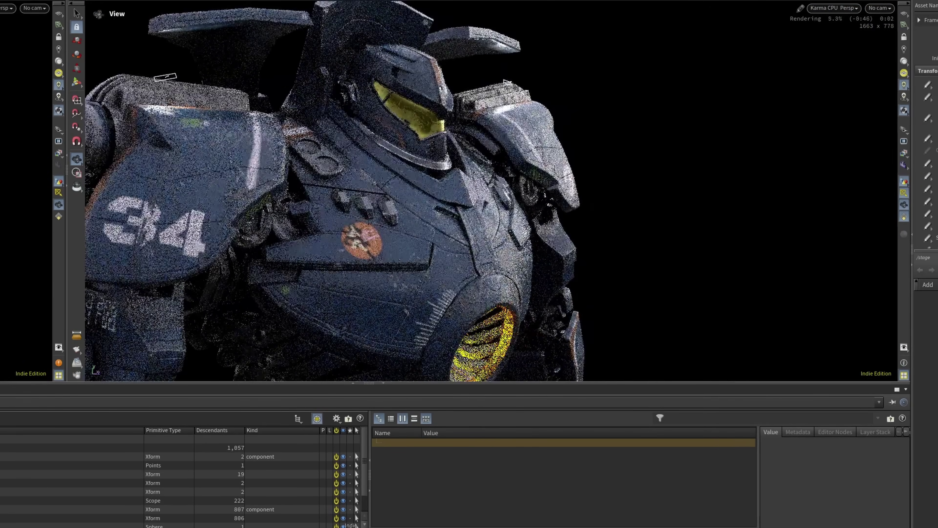
scroll(569, 157, up, 3)
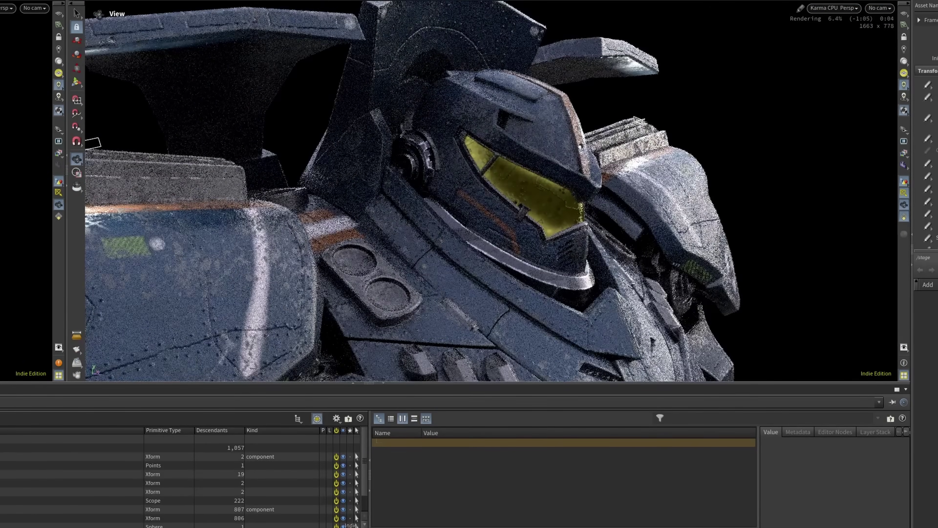
alt+drag(634, 118, 462, 124)
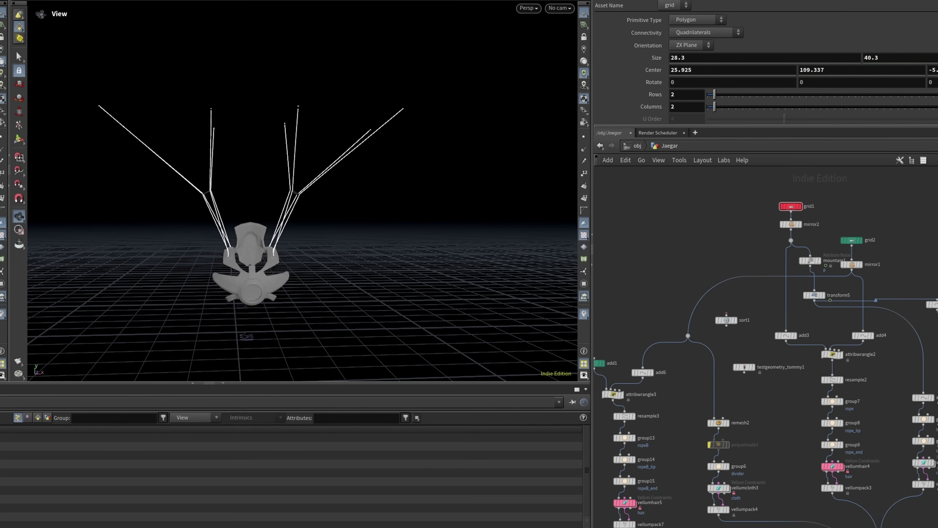
- Resize the cable mounting grid, then inspect add1's cable anchor points at the shoulder
click(790, 207)
alt+drag(333, 147, 458, 278)
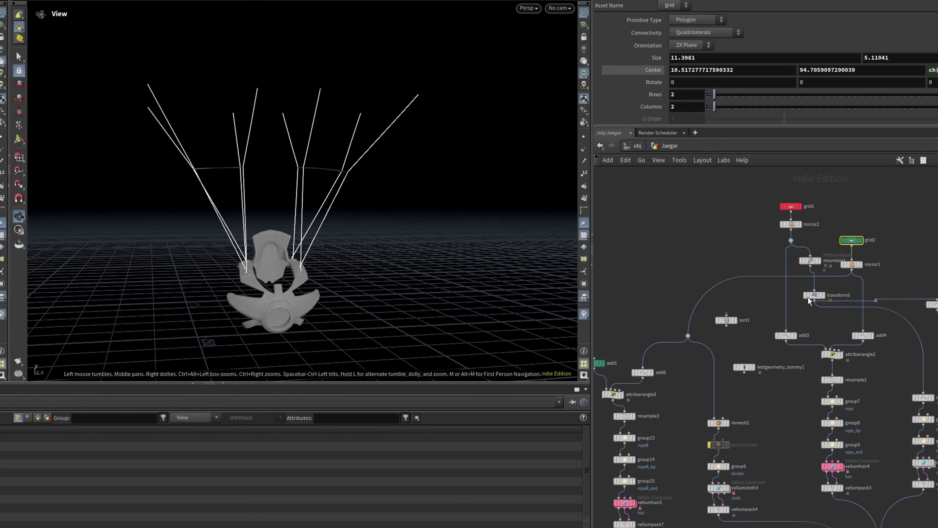
mouse_move(807, 296)
click(656, 352)
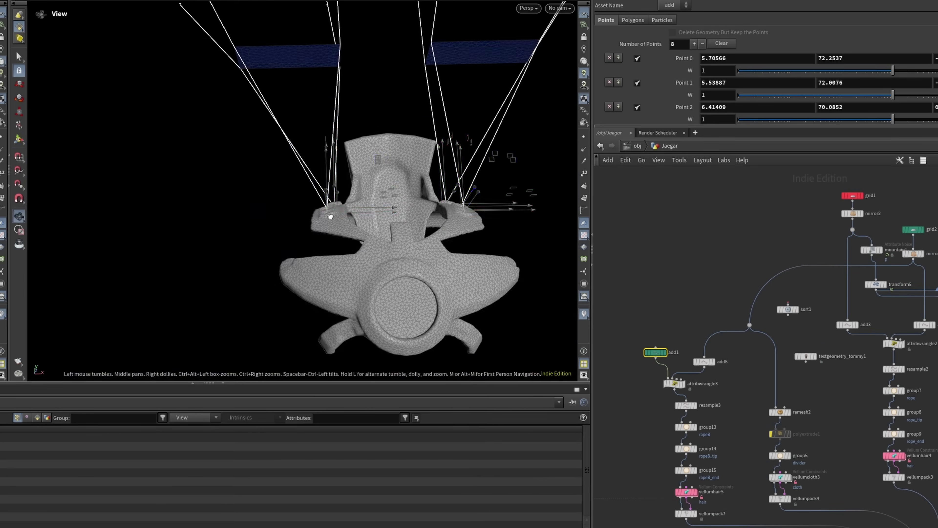
alt+drag(406, 259, 452, 328)
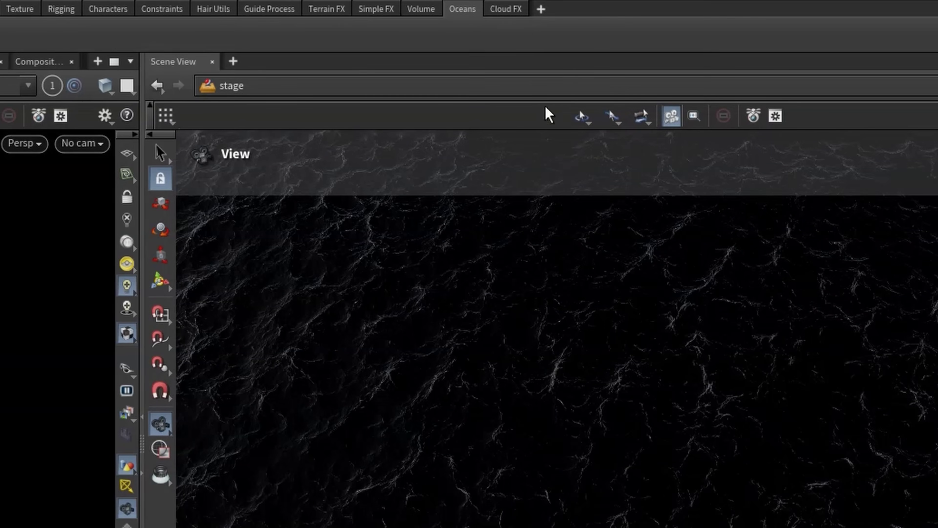
- Drive transform2's Translate Z with the expression $T*-33 so the ocean slides back
click(541, 11)
mouse_move(583, 86)
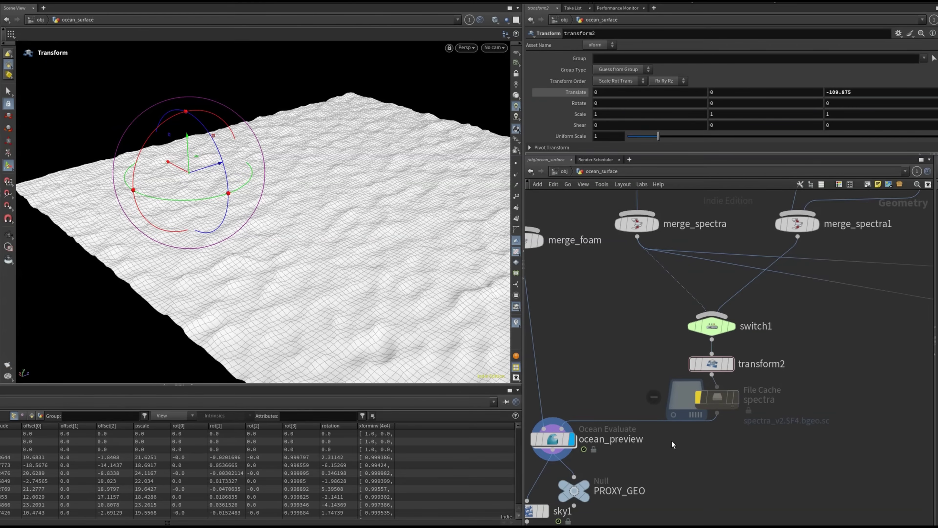
drag(220, 163, 335, 237)
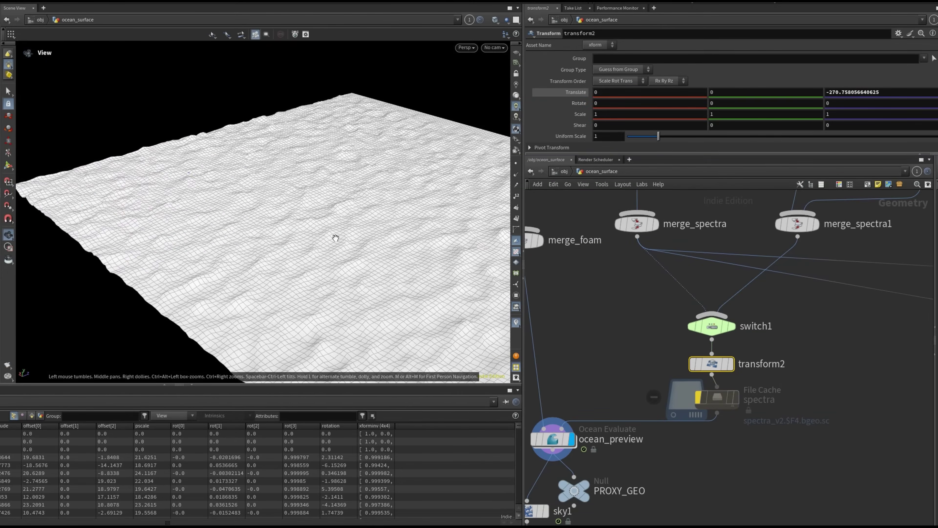
key(Return)
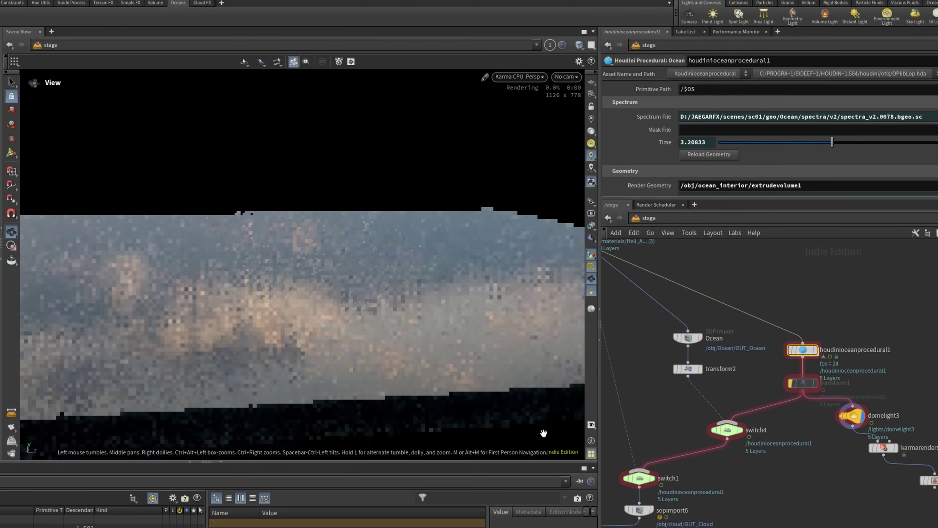
- Select houdinipreviewprocedurals1 and show the Jaegar_sc01_Ocean_v01 Karma render settings
scroll(794, 370, down, 3)
scroll(751, 334, up, 8)
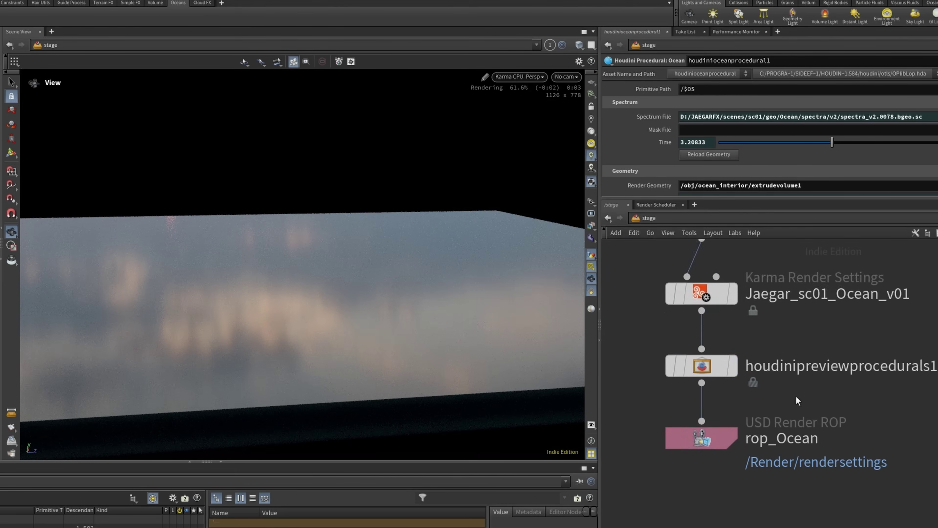
click(724, 332)
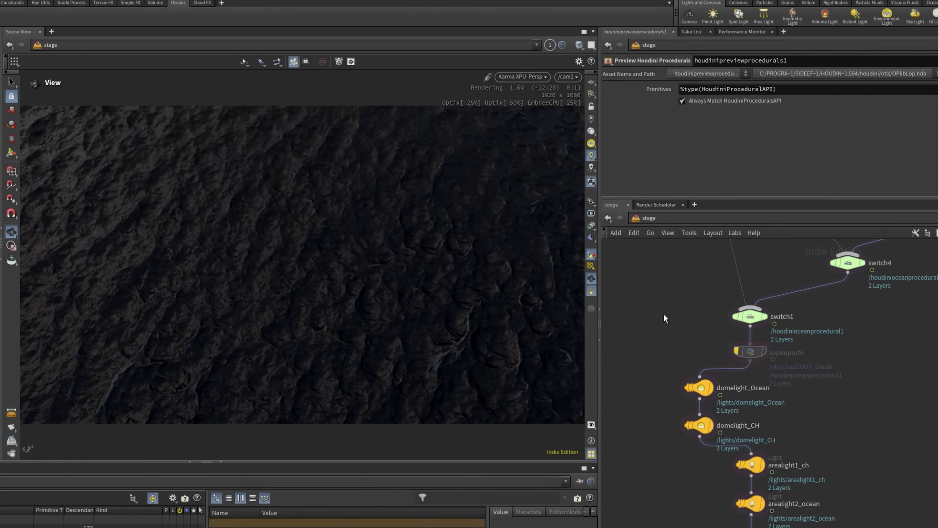
middle_drag(665, 319, 688, 160)
scroll(726, 429, up, 5)
click(776, 408)
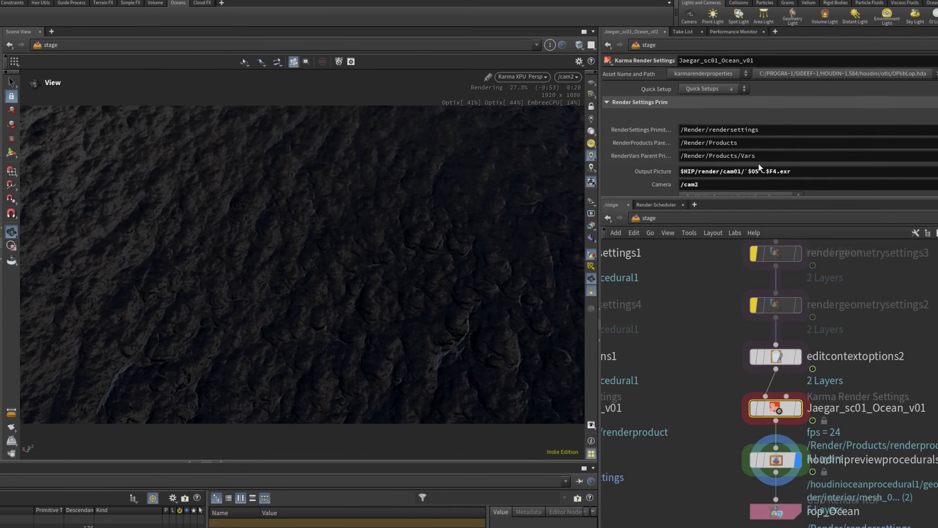
- Orbit to a low oblique ocean view, then look through /cam2
scroll(759, 167, down, 10)
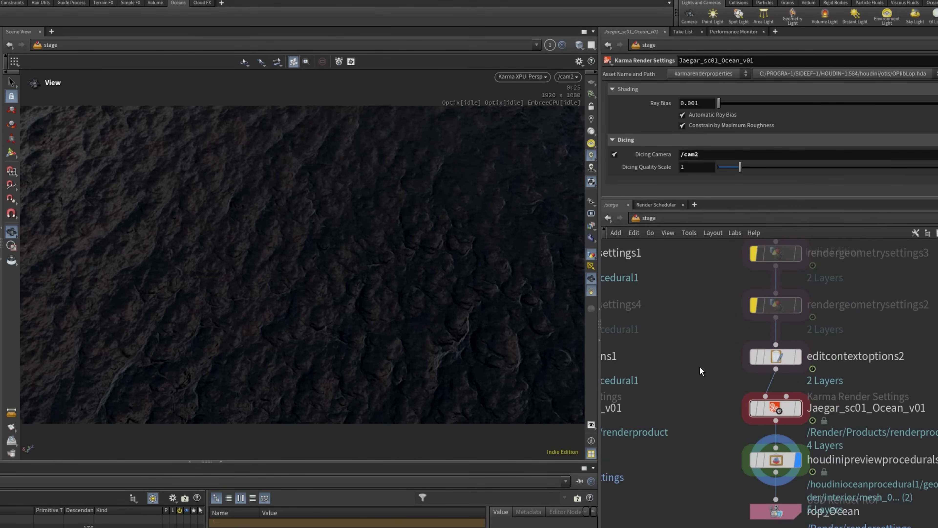
drag(356, 325, 352, 401)
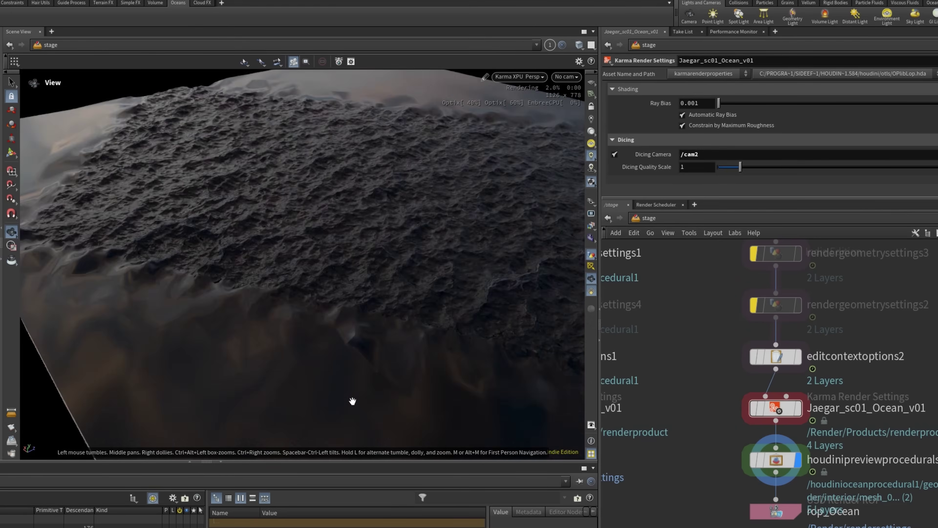
click(566, 77)
click(584, 90)
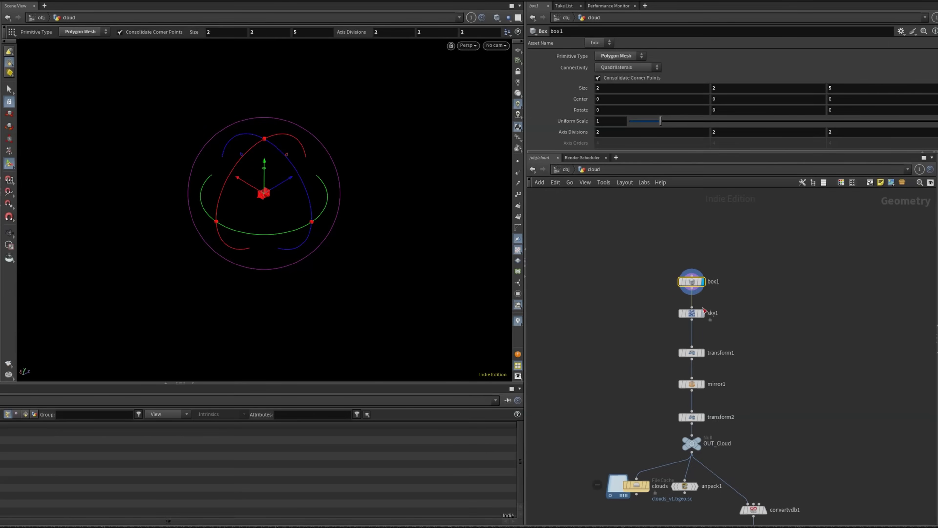
key(Escape)
key(f)
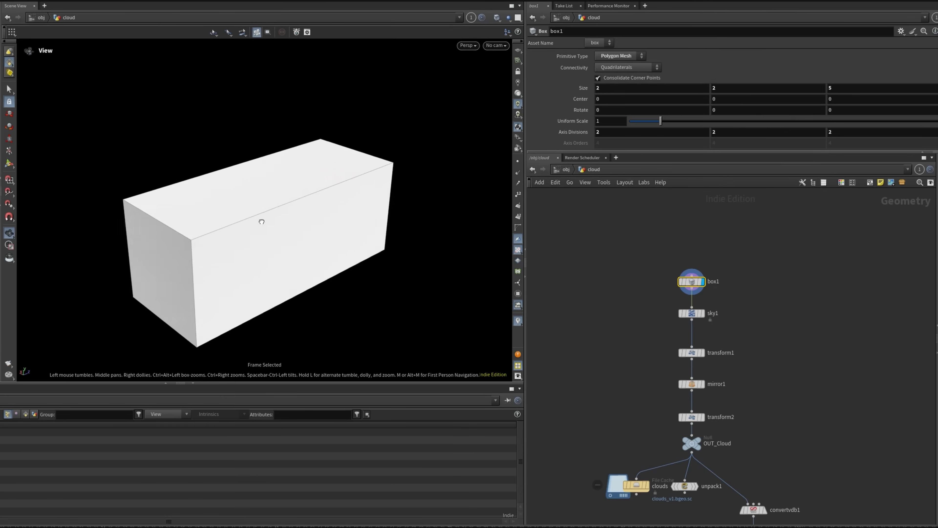
click(704, 318)
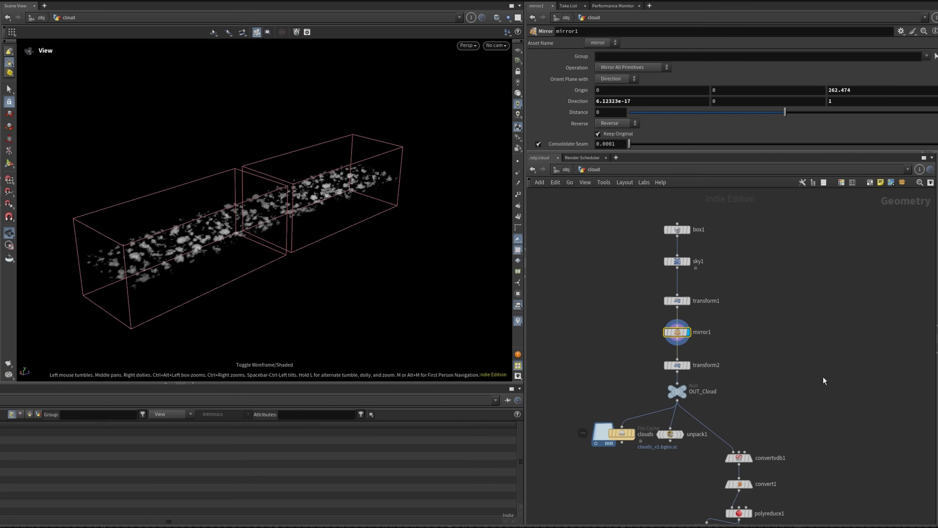
drag(207, 258, 514, 344)
middle_drag(685, 396, 688, 347)
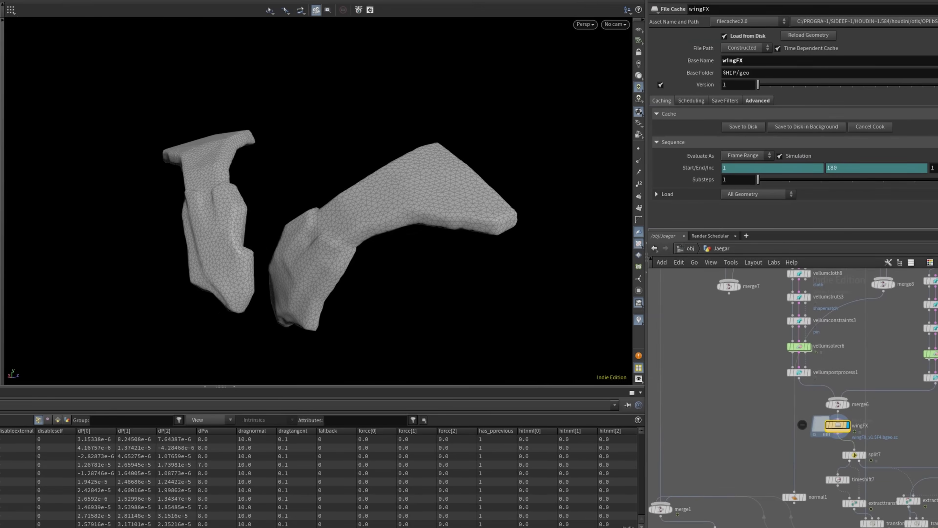
- Display the fully assembled robot by selecting merge1 in the Jaegar network
middle_drag(673, 509, 681, 413)
click(681, 412)
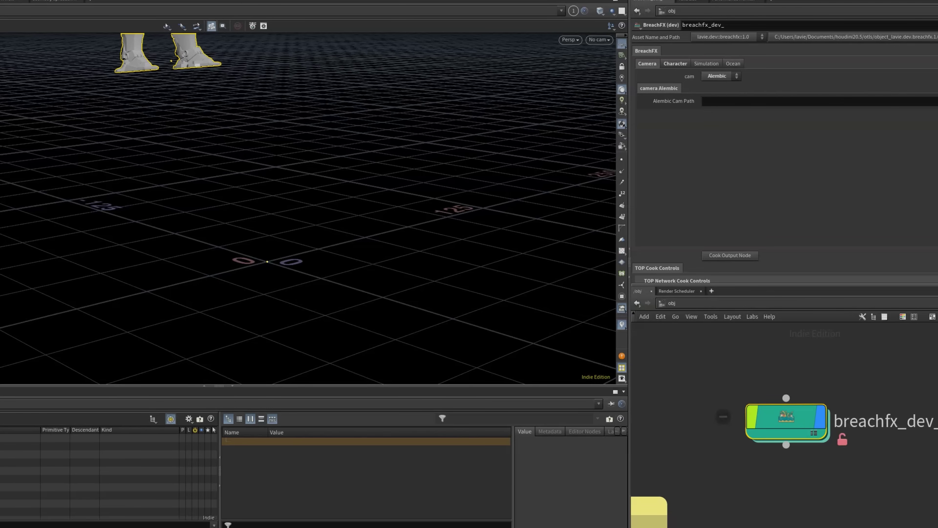
- Set the BreachFX camera and character sources to USD and fill in their prim paths
click(718, 77)
click(710, 85)
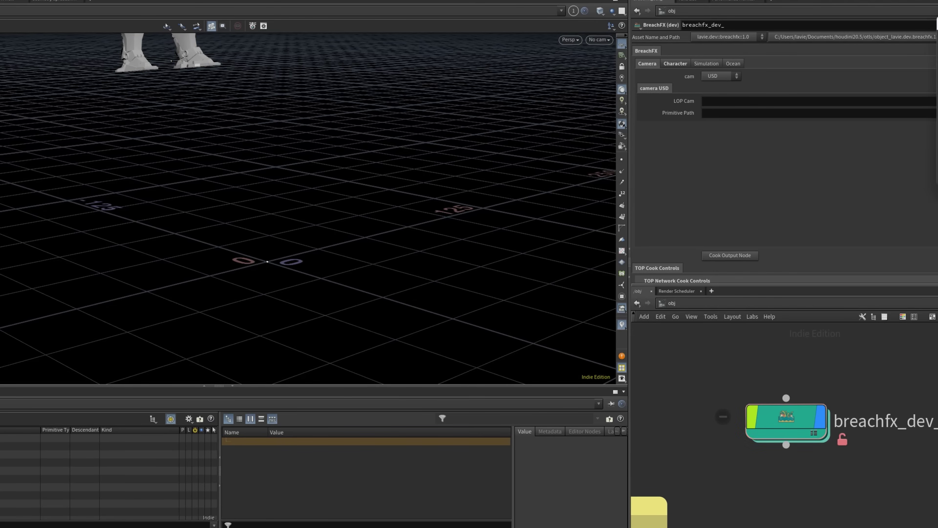
click(783, 113)
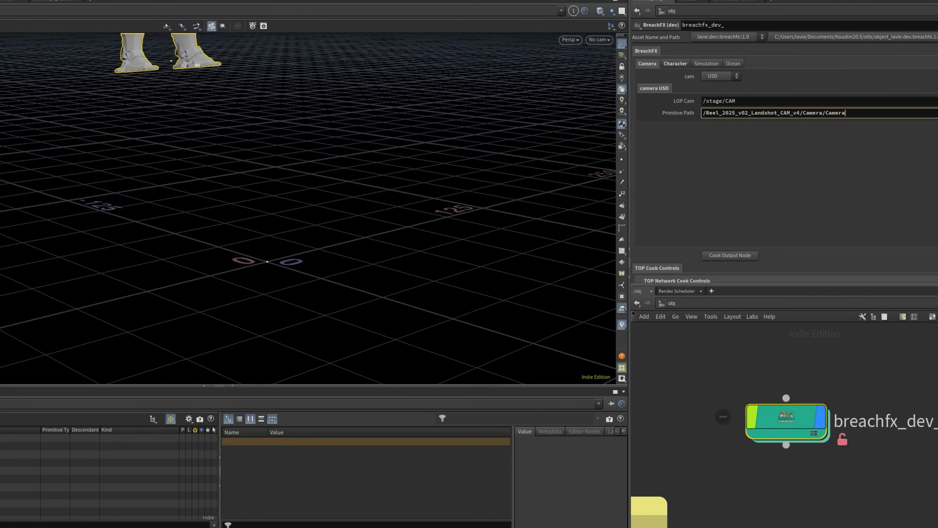
click(671, 65)
click(721, 76)
click(717, 85)
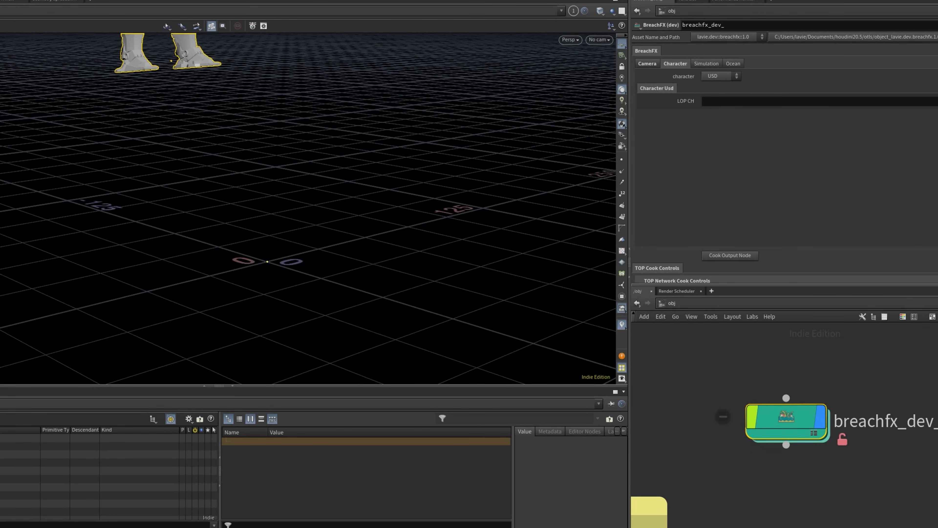
click(738, 98)
- Enable the base grid and shrink its sizes to 1275 and 1997.95
click(707, 63)
click(705, 75)
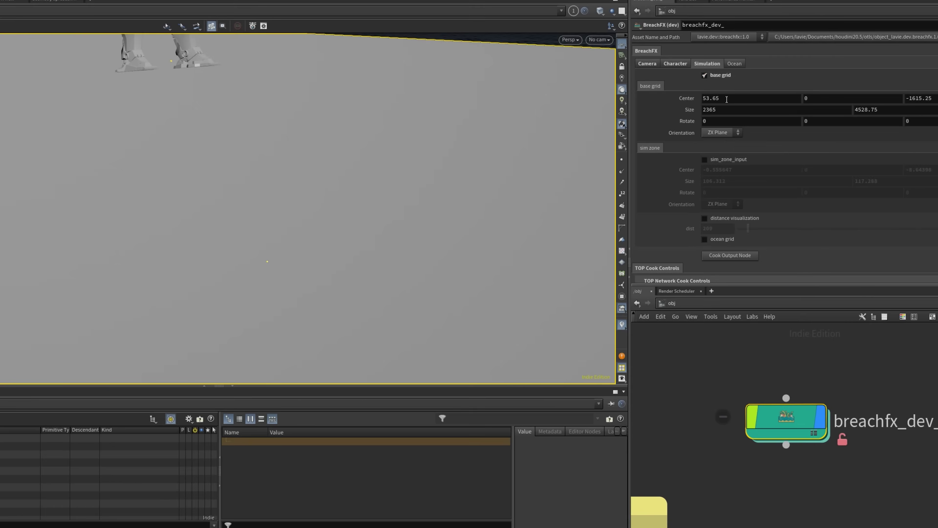
scroll(335, 176, down, 5)
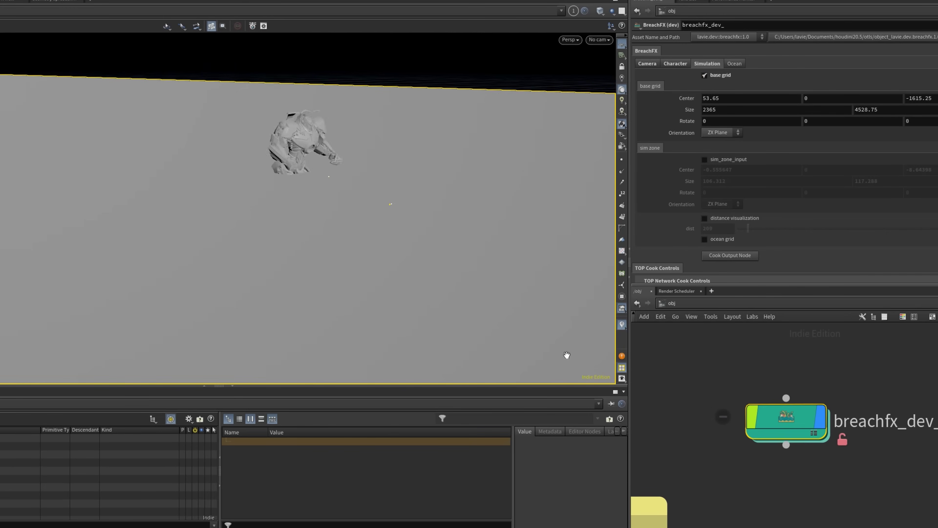
drag(566, 352, 395, 202)
drag(245, 224, 22, 194)
key(Return)
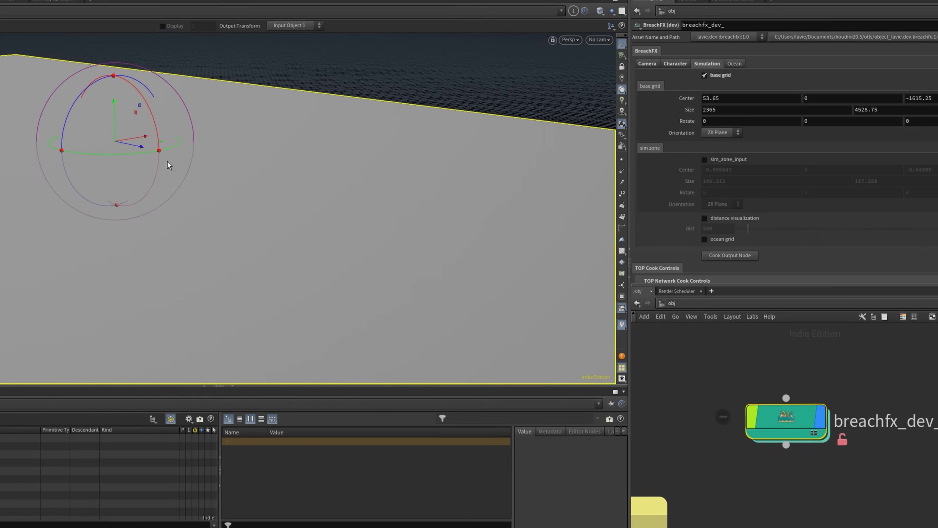
middle_drag(673, 112, 719, 73)
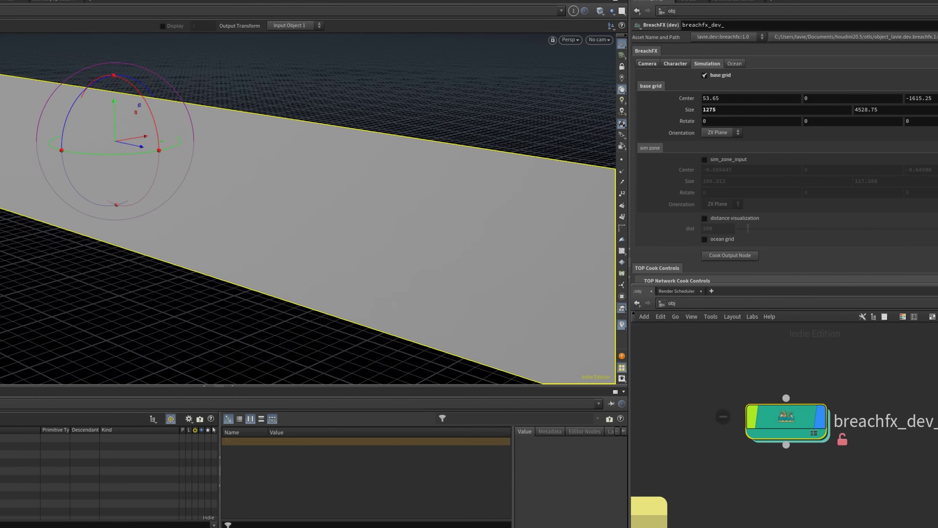
middle_drag(887, 109, 905, 128)
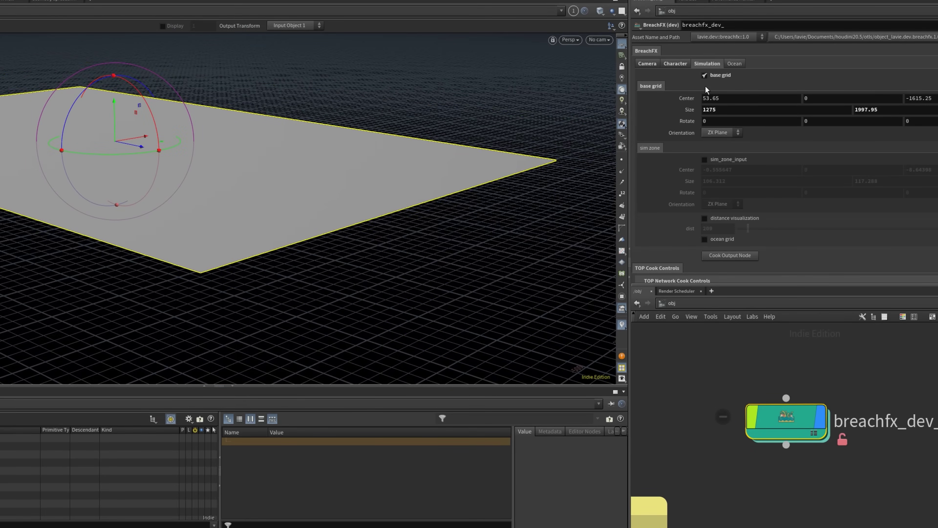
- Switch from the base grid to the sim zone input and set its centre X to -7.55565
click(705, 75)
click(705, 159)
key(Escape)
key(f)
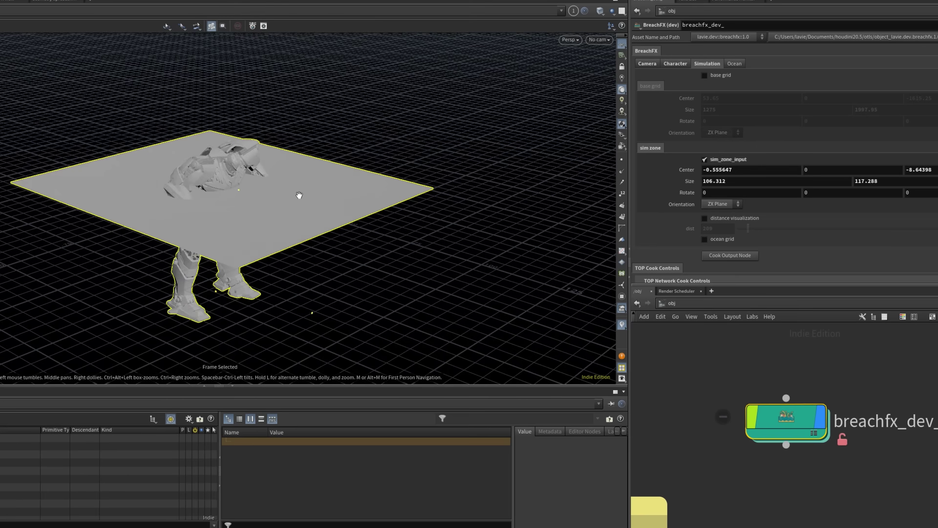
middle_drag(681, 170, 723, 163)
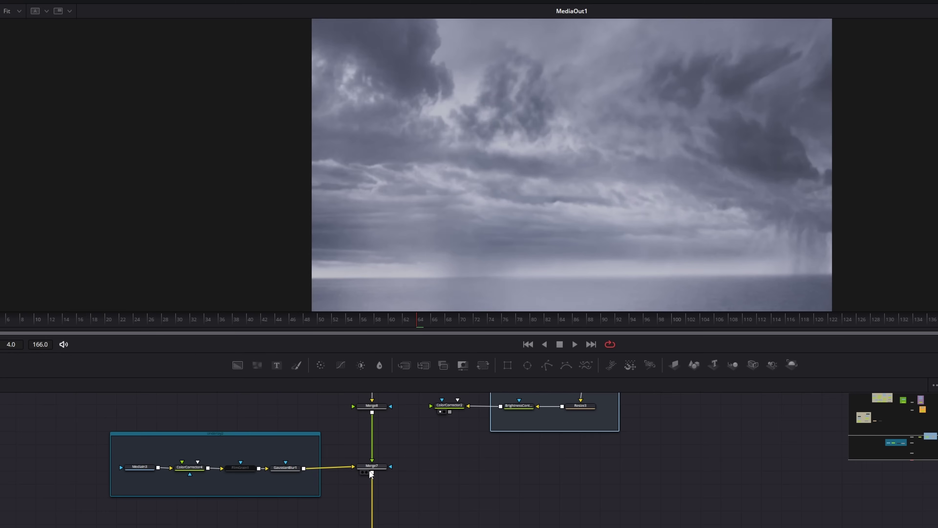
- View the composite at Merge1, showing the robot over the cloudy sky
ctrl+scroll(400, 451, down, 3)
ctrl+scroll(372, 503, up, 5)
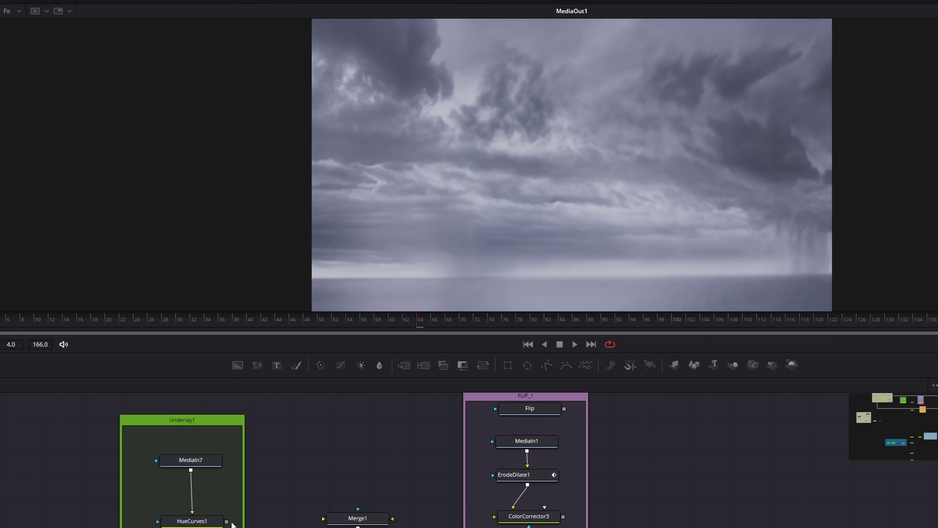
click(353, 524)
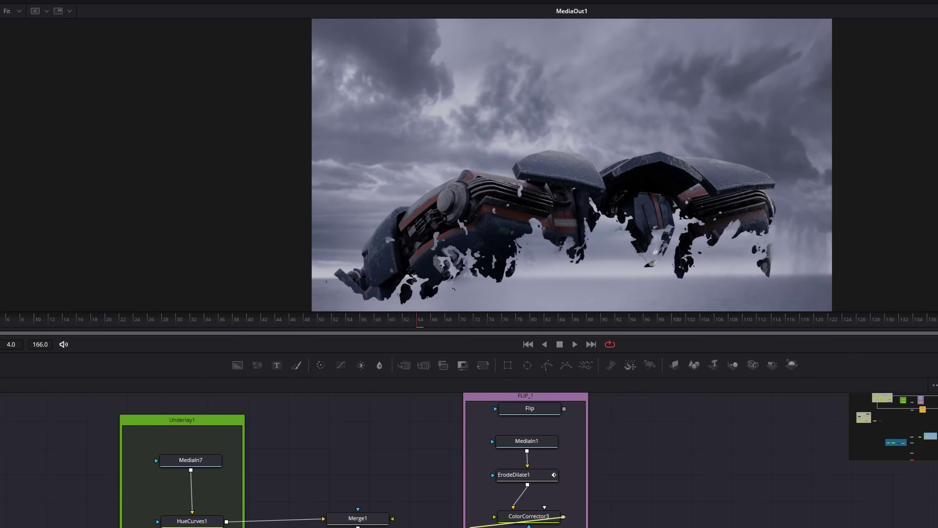
- Pan through Merge2, the splash group and Merge8/Fog, then move to around frame 68
middle_drag(480, 510, 466, 395)
ctrl+scroll(443, 462, up, 3)
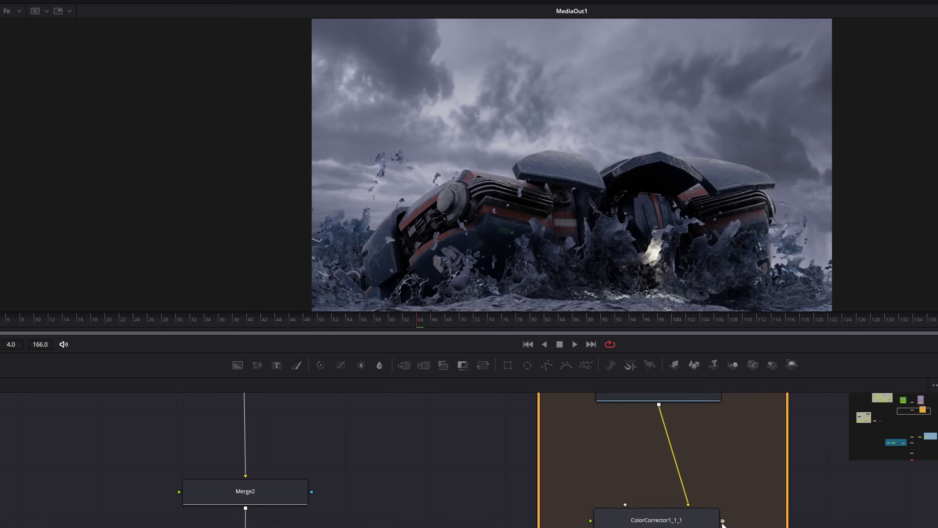
ctrl+scroll(384, 444, down, 3)
scroll(384, 434, down, 3)
middle_drag(383, 433, 384, 455)
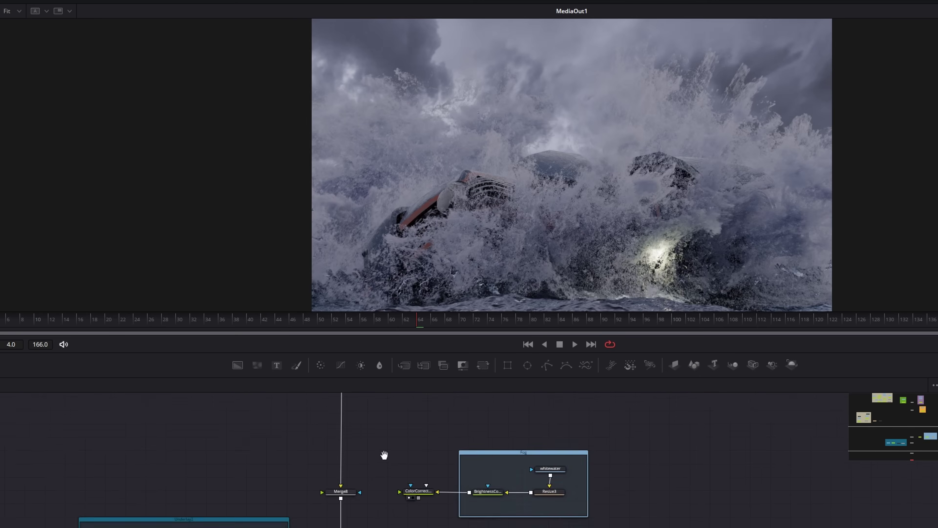
ctrl+scroll(384, 456, up, 3)
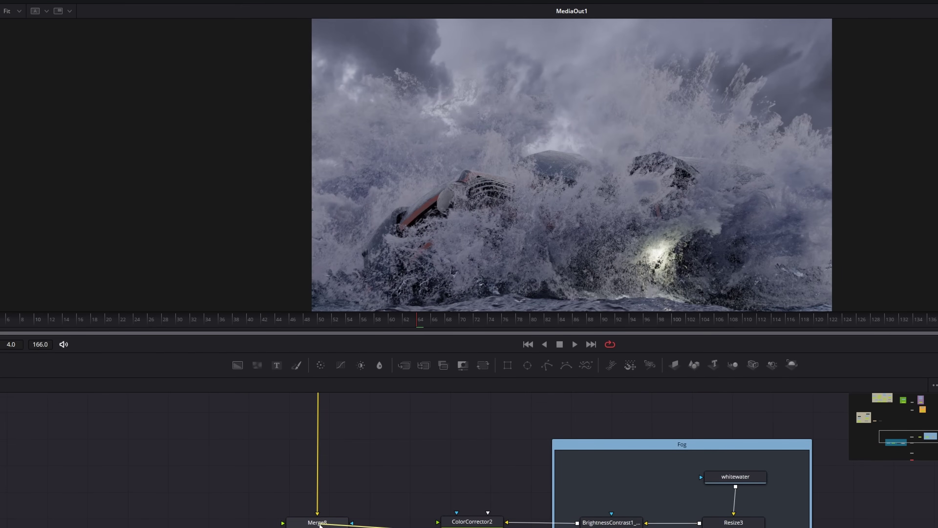
scroll(410, 498, down, 3)
ctrl+scroll(410, 498, down, 3)
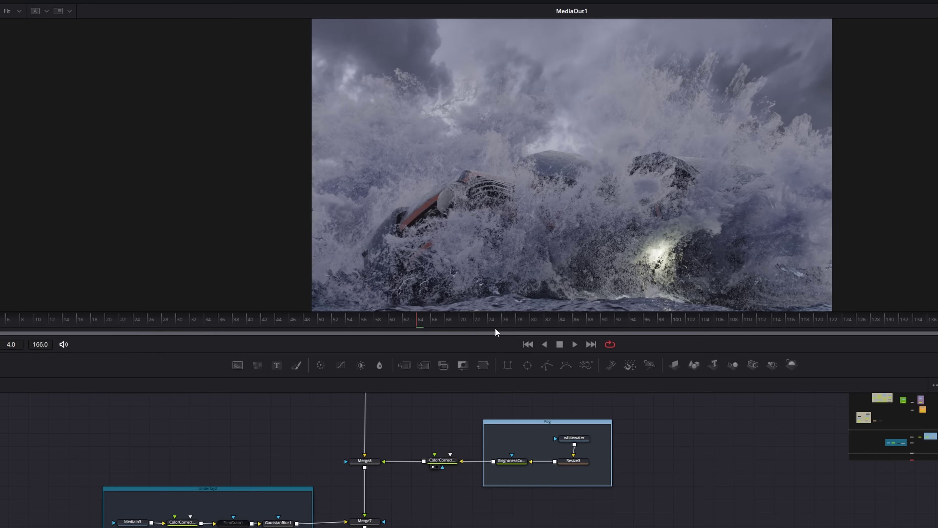
click(451, 321)
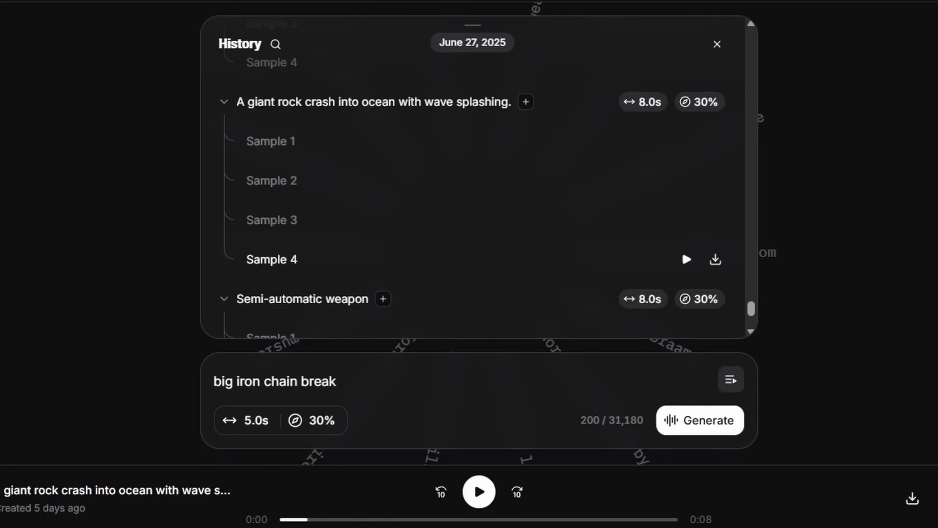
- Play rock-crash Samples 1, 2 and 3 in turn from the History panel
click(686, 141)
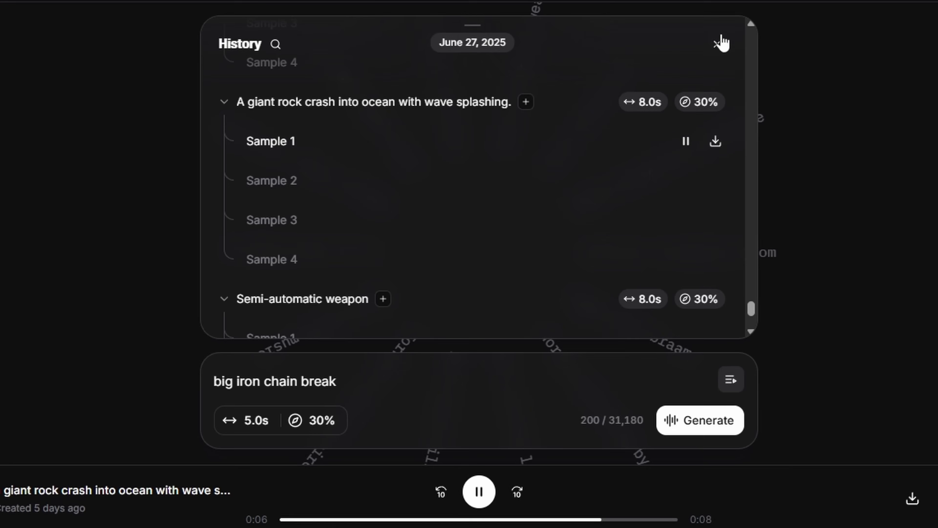
click(686, 181)
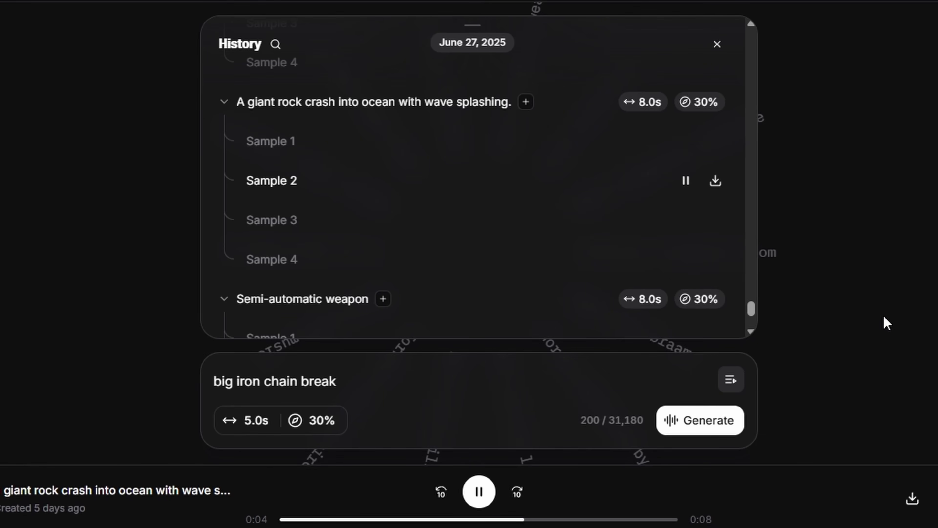
click(686, 221)
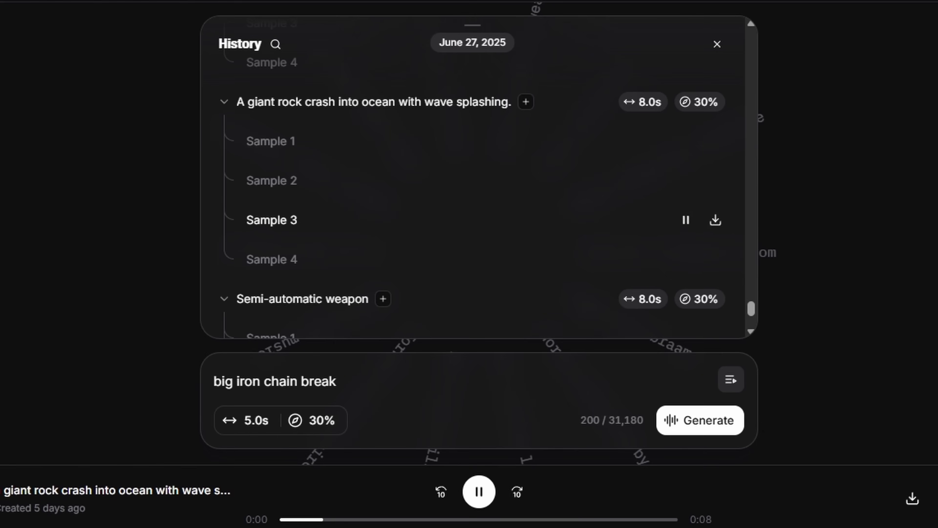